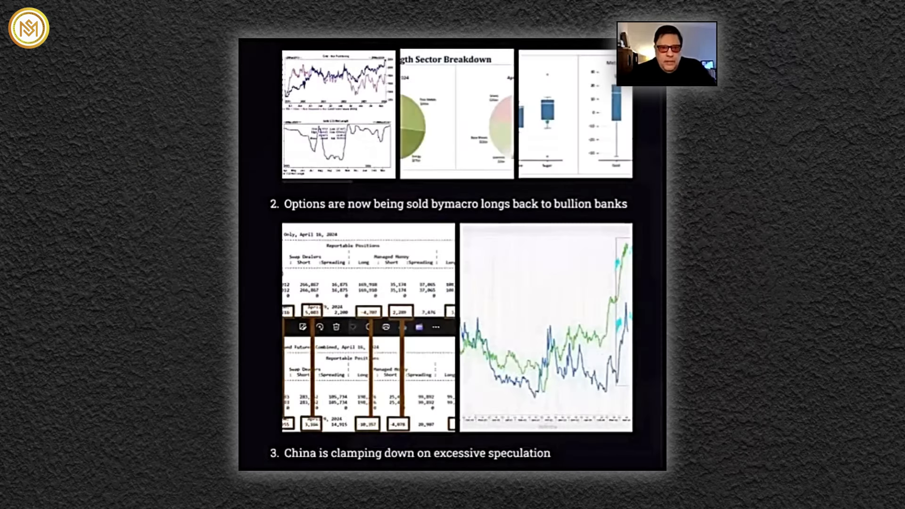
scroll(453, 254, down, 8)
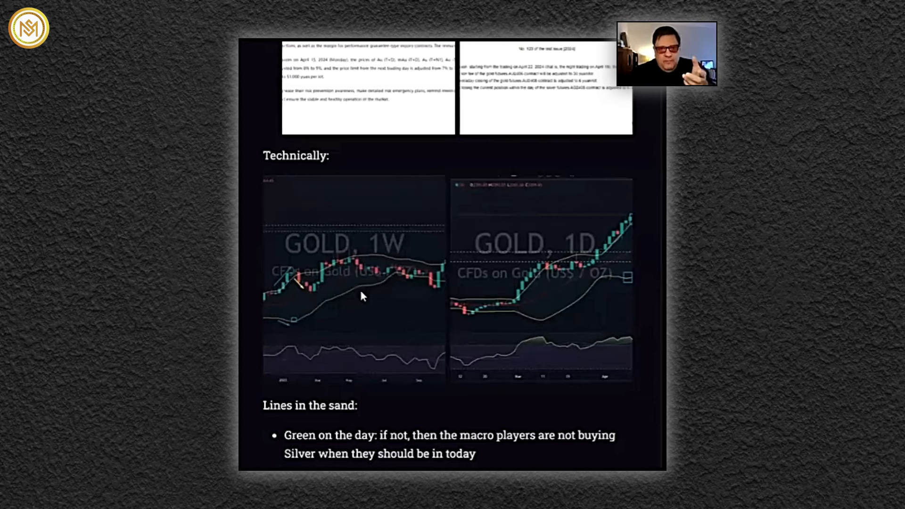
click(359, 289)
click(772, 273)
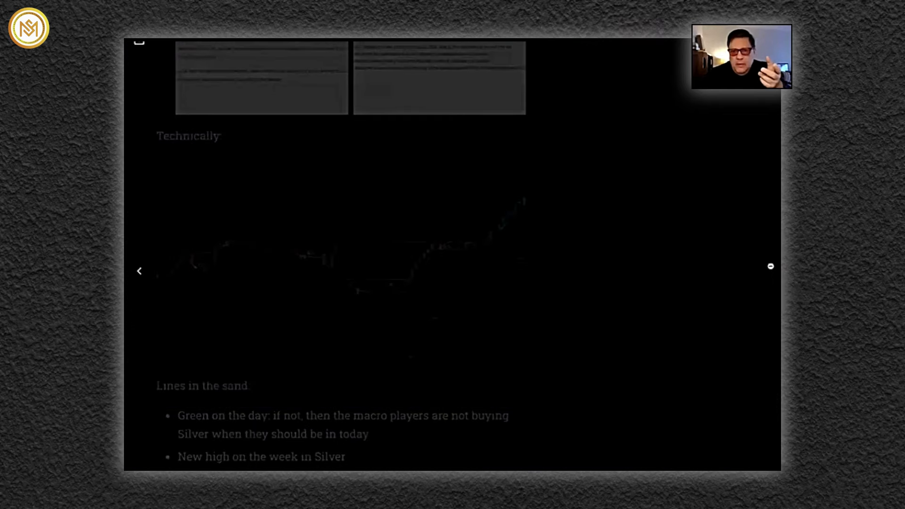